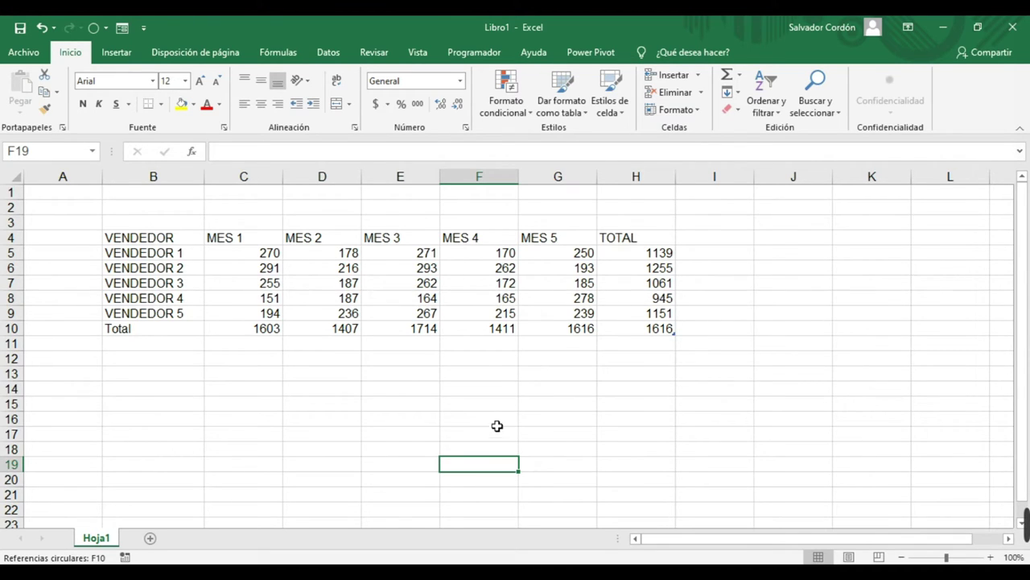
{"action": "left_click", "coordinate": [424, 282]}
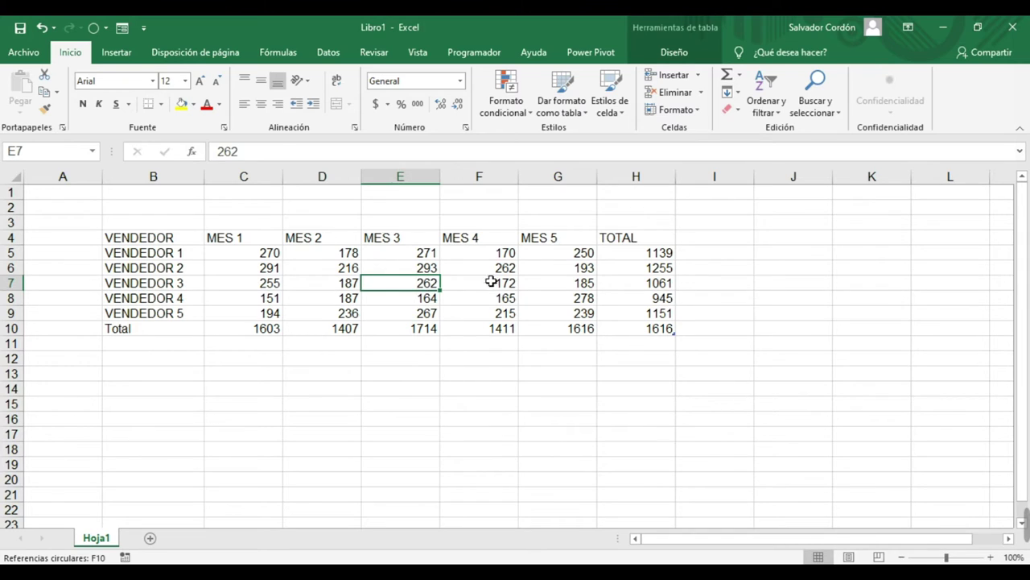
{"action": "left_click_drag", "start_coordinate": [168, 237], "coordinate": [655, 330]}
{"action": "left_click", "coordinate": [418, 274]}
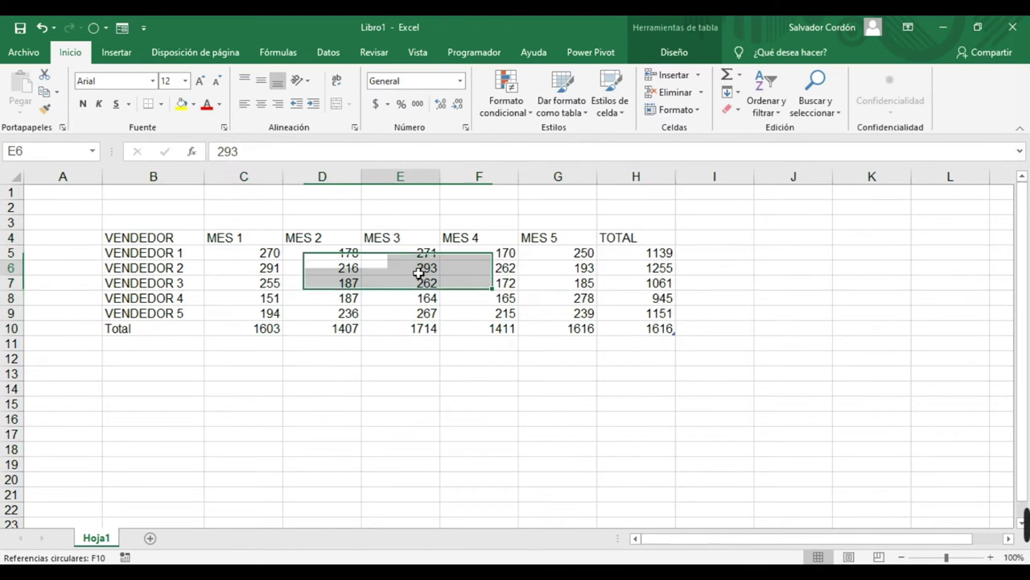
{"action": "left_click_drag", "start_coordinate": [179, 238], "coordinate": [655, 329]}
{"action": "left_click", "coordinate": [502, 296]}
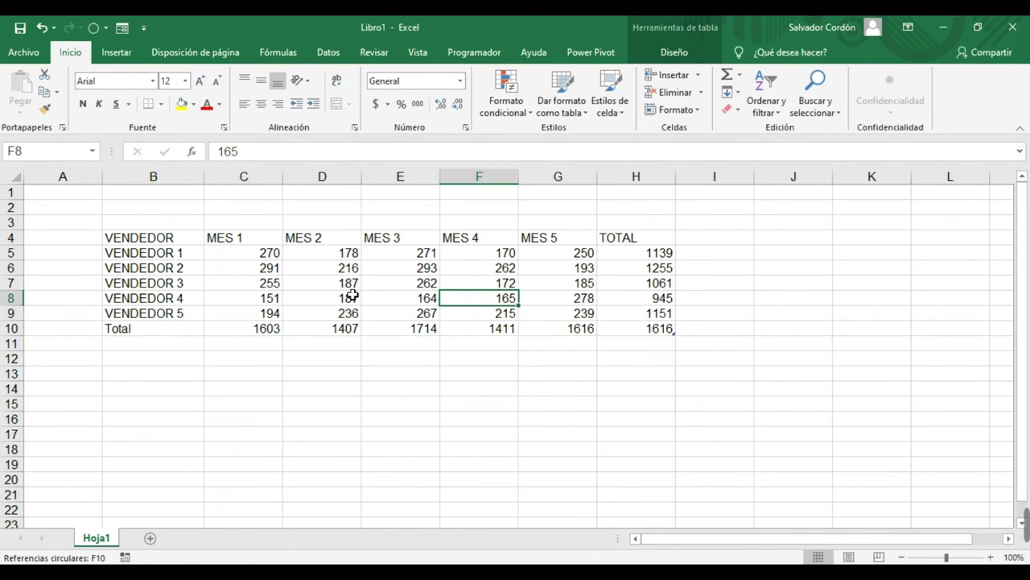
{"action": "left_click", "coordinate": [416, 417]}
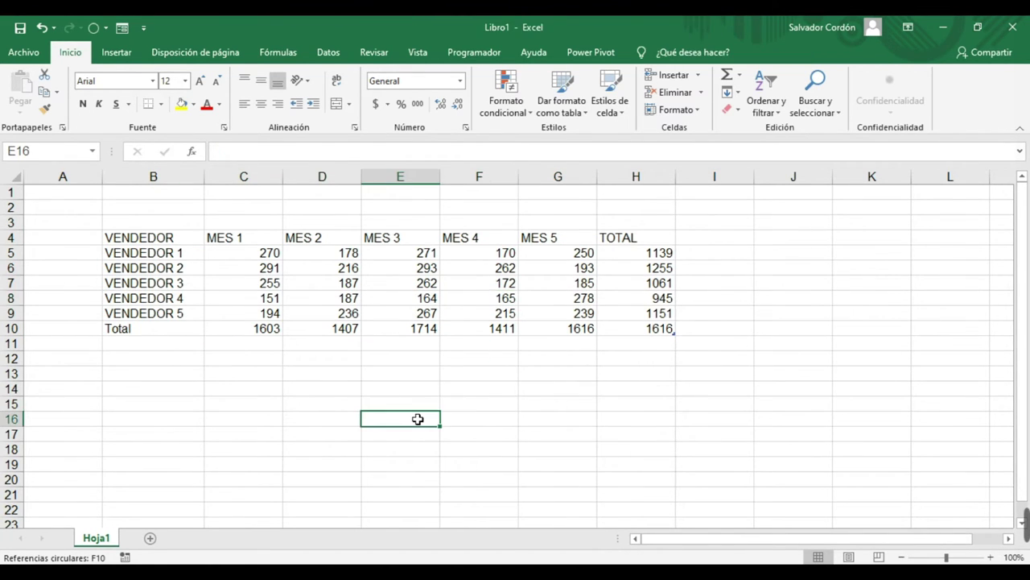
{"action": "left_click", "coordinate": [416, 283]}
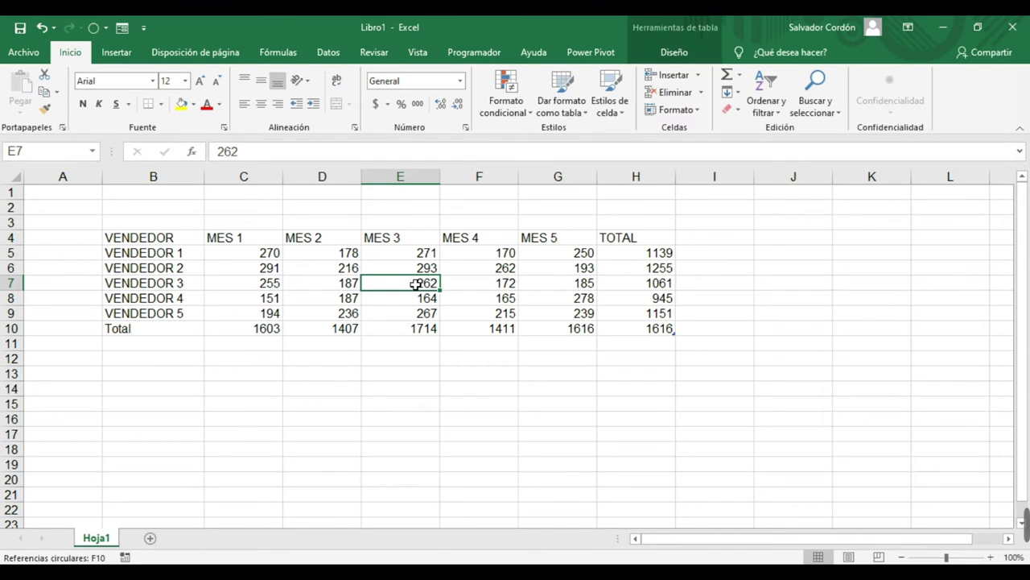
{"action": "left_click", "coordinate": [154, 253]}
{"action": "left_click", "coordinate": [164, 237]}
{"action": "left_click_drag", "start_coordinate": [164, 237], "coordinate": [525, 293]}
{"action": "left_click", "coordinate": [366, 268]}
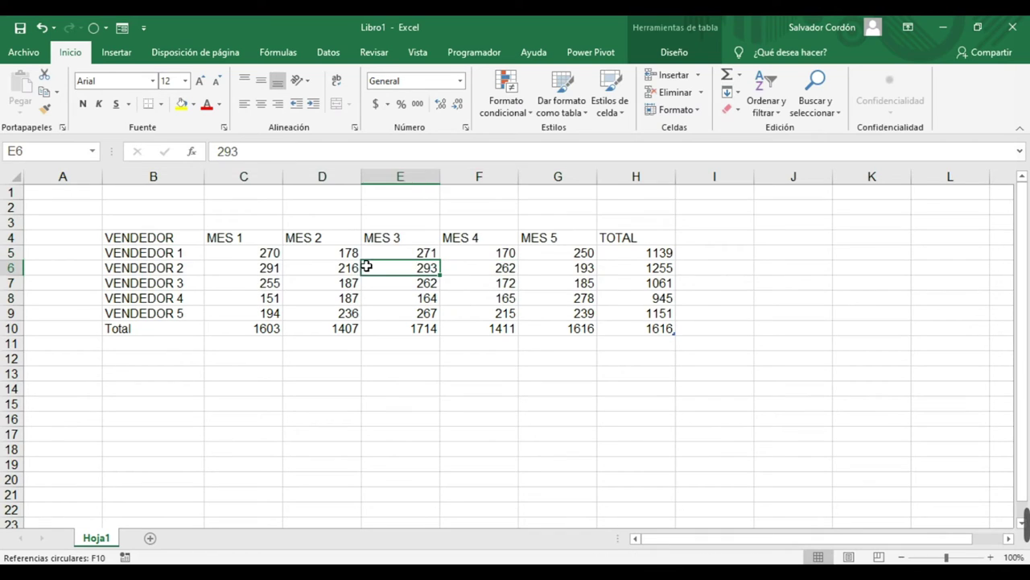
{"action": "left_click_drag", "start_coordinate": [242, 253], "coordinate": [545, 288]}
{"action": "left_click", "coordinate": [353, 271]}
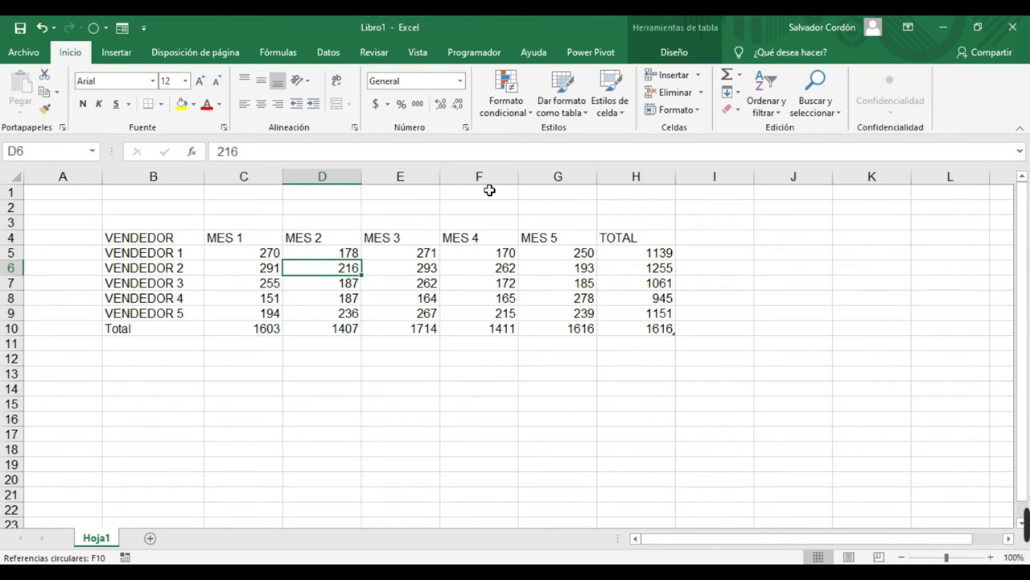
Step: Examine the sales table's design options, including its name, header and banding settings and table styles
{"action": "left_click", "coordinate": [429, 237]}
{"action": "left_click", "coordinate": [670, 52]}
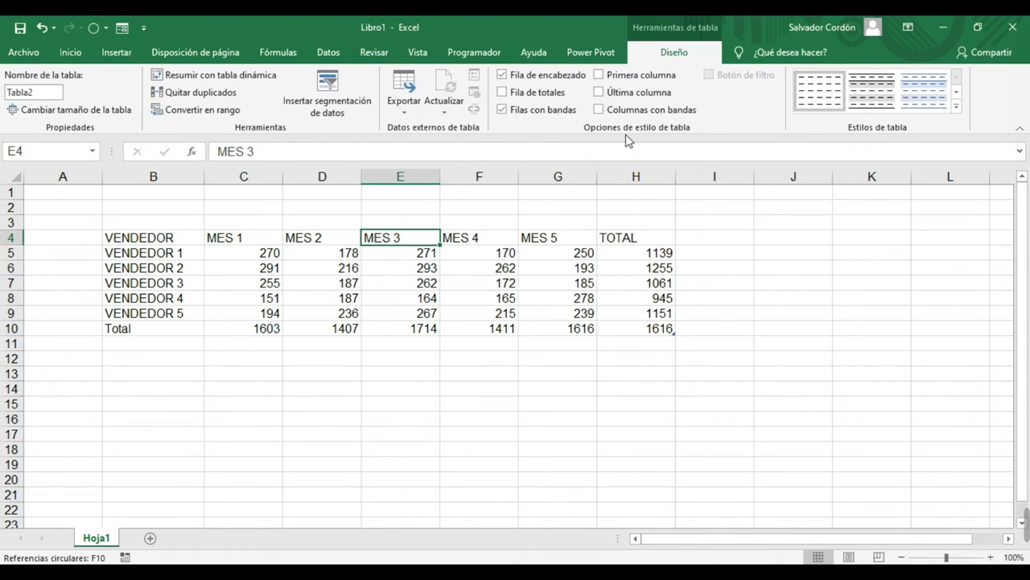
{"action": "left_click", "coordinate": [417, 272]}
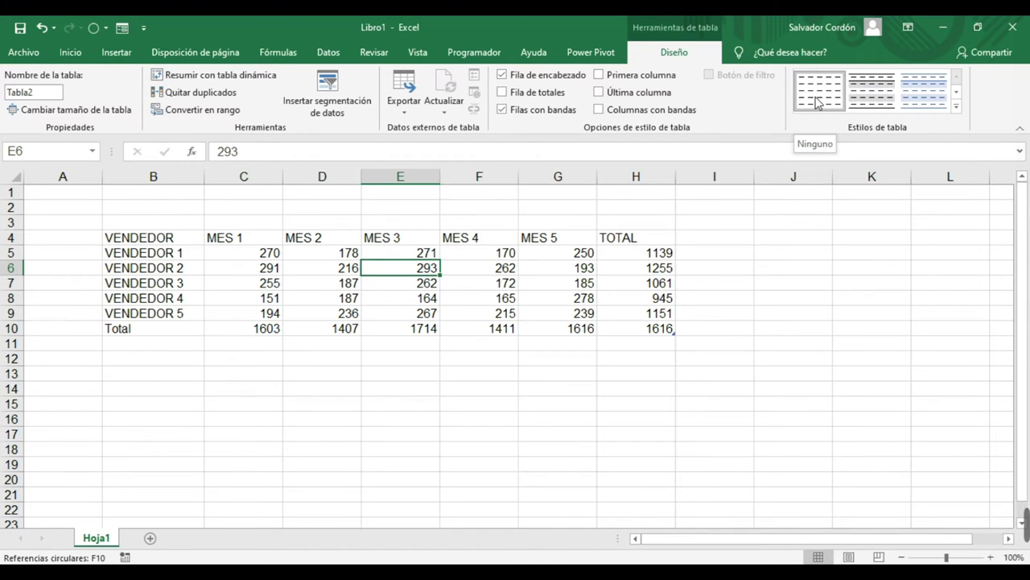
{"action": "left_click", "coordinate": [409, 282]}
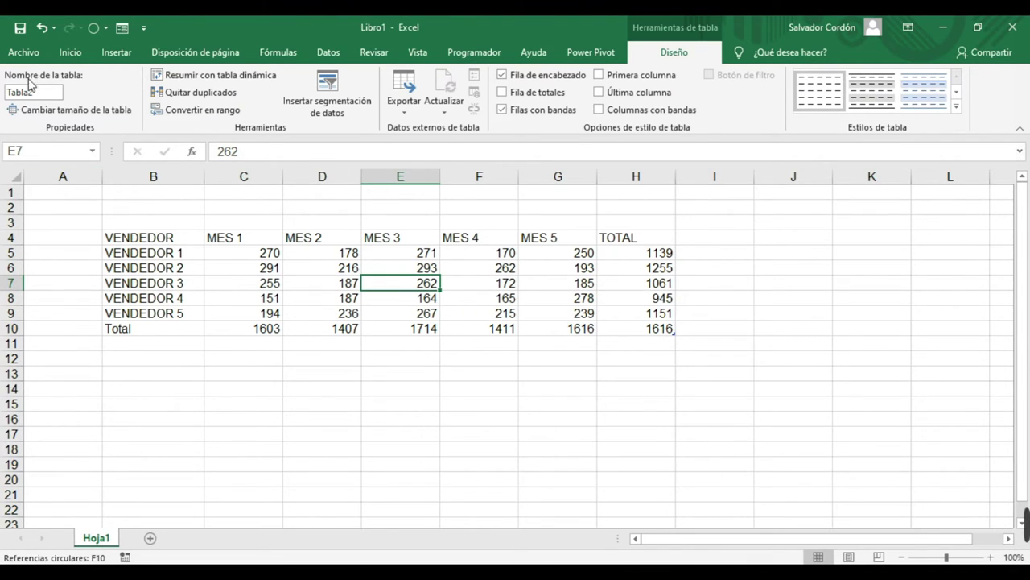
{"action": "left_click", "coordinate": [15, 51]}
{"action": "left_click", "coordinate": [18, 59]}
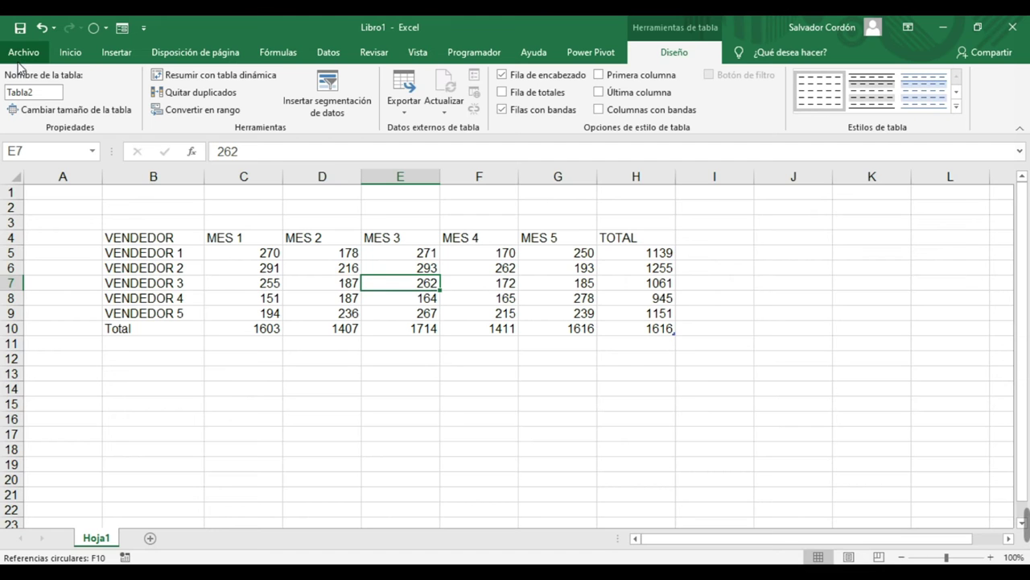
{"action": "left_click", "coordinate": [15, 51]}
{"action": "left_click", "coordinate": [20, 62]}
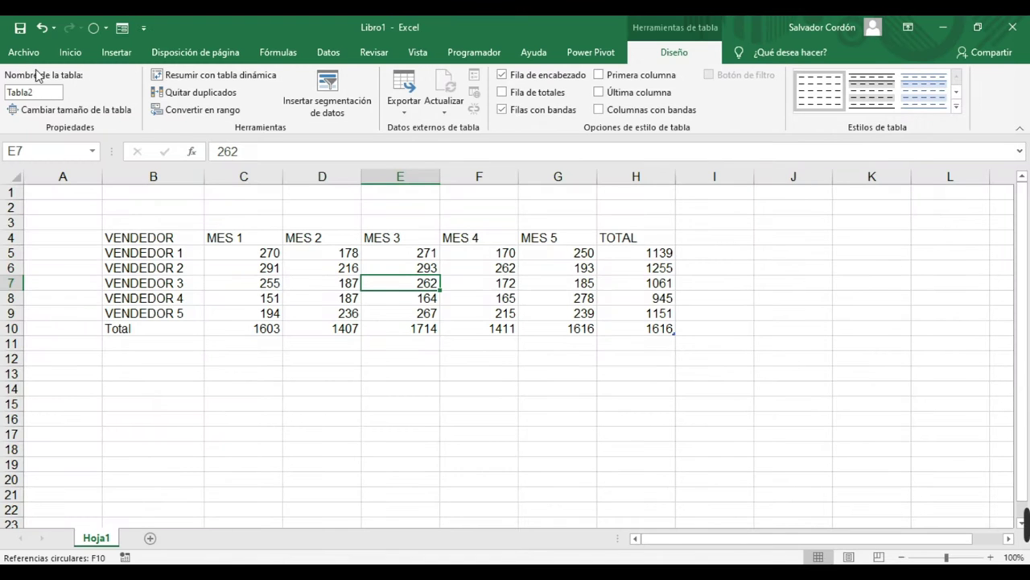
{"action": "left_click", "coordinate": [465, 287]}
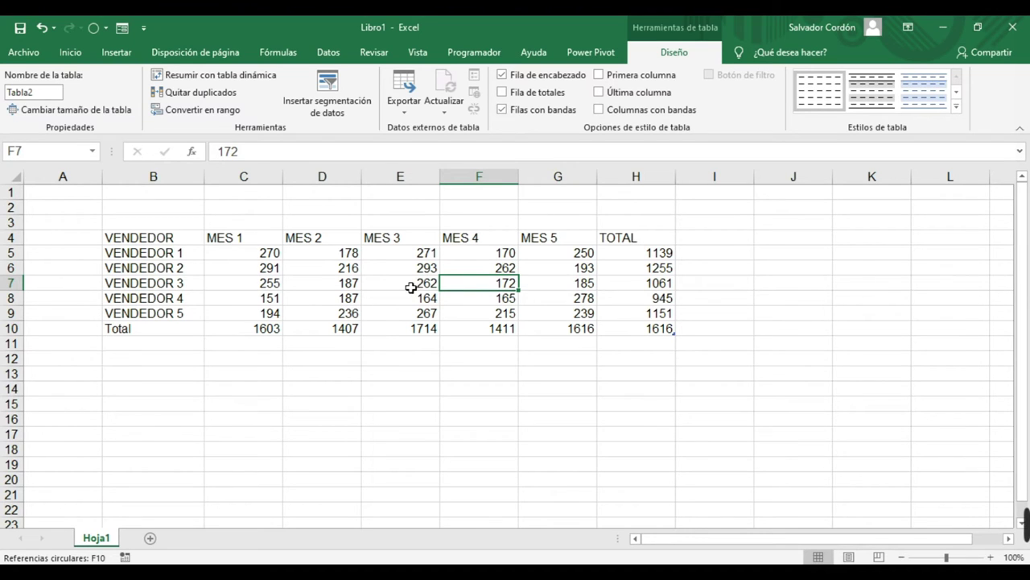
{"action": "left_click", "coordinate": [378, 280]}
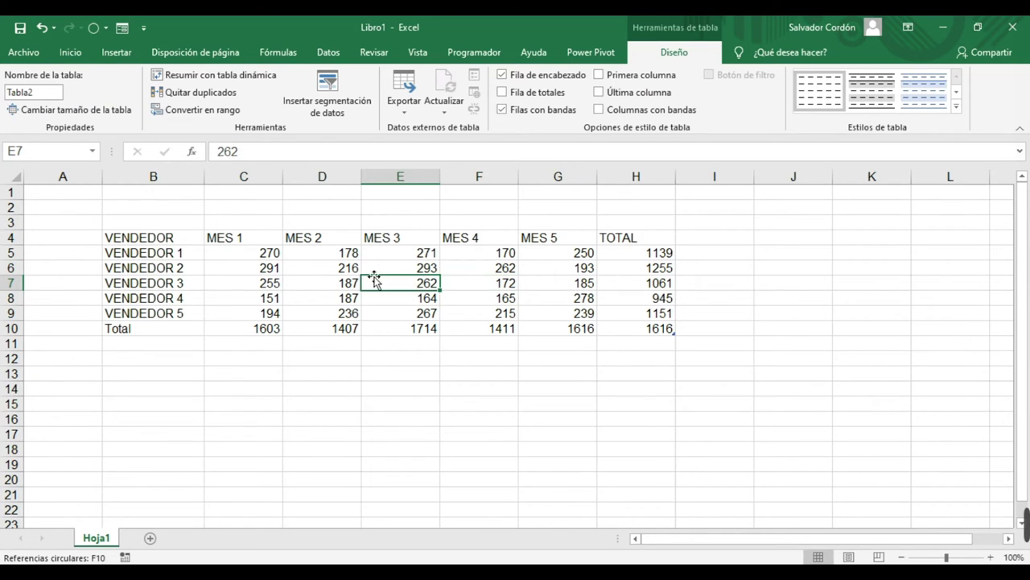
{"action": "left_click", "coordinate": [115, 52]}
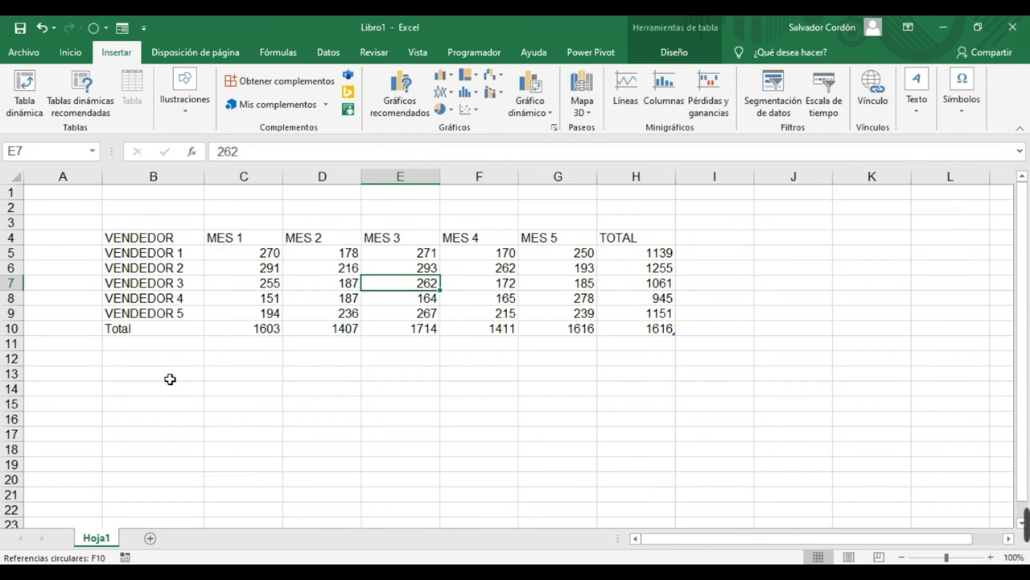
{"action": "left_click_drag", "start_coordinate": [171, 238], "coordinate": [167, 314]}
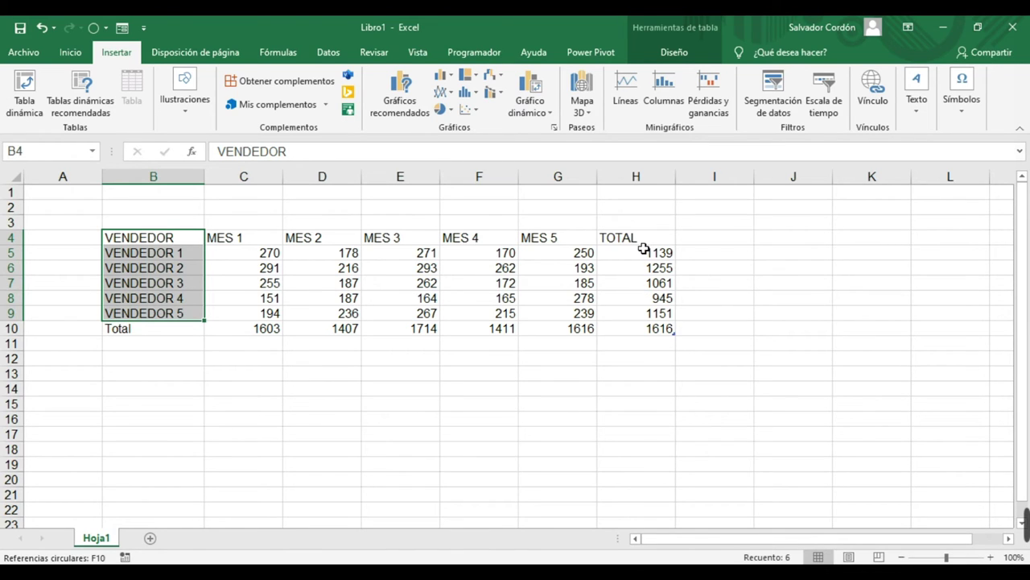
{"action": "left_click_drag", "start_coordinate": [644, 237], "coordinate": [635, 328]}
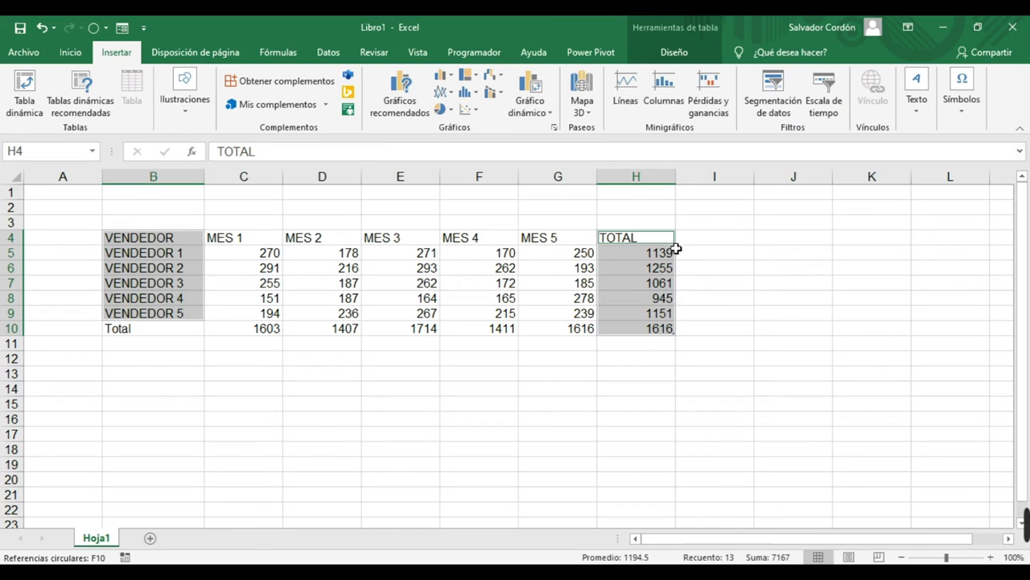
{"action": "left_click", "coordinate": [525, 274]}
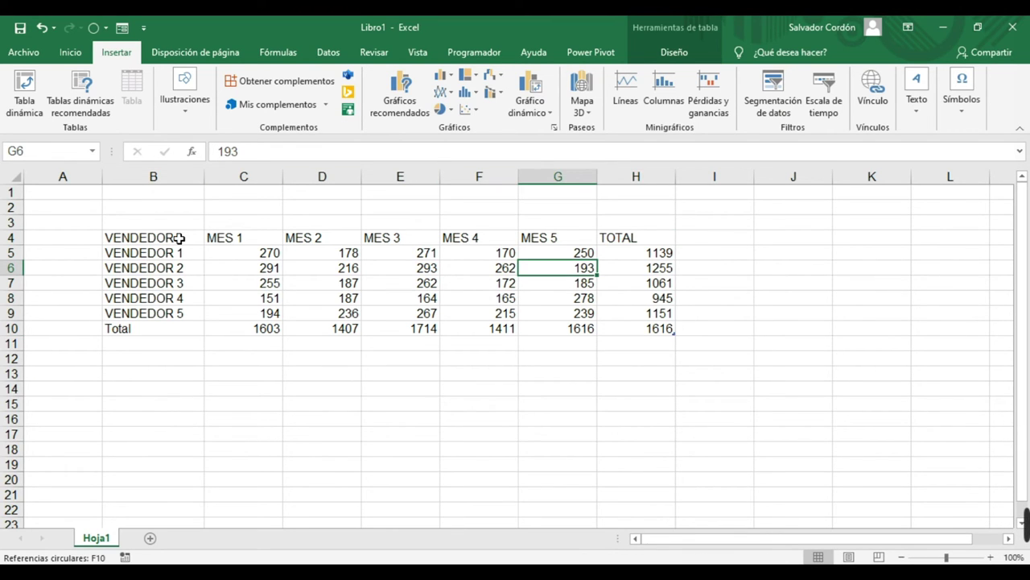
{"action": "left_click_drag", "start_coordinate": [178, 238], "coordinate": [188, 313]}
{"action": "left_click", "coordinate": [469, 299]}
Step: Insert a 2-D pie chart of the five vendors' totals, using B4:B9 for the names and H4:H9 for the values
{"action": "left_click_drag", "start_coordinate": [163, 242], "coordinate": [172, 313]}
{"action": "left_click_drag", "start_coordinate": [634, 240], "coordinate": [639, 313], "text": "ctrl"}
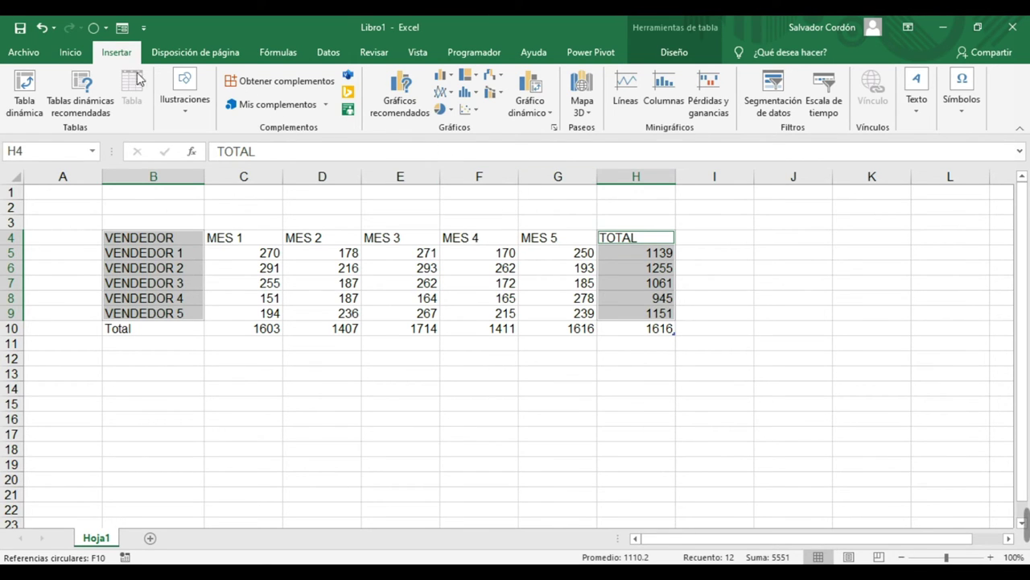
{"action": "left_click", "coordinate": [440, 113]}
{"action": "left_click", "coordinate": [457, 158]}
Step: Narrow the pie chart by about one column and place it over the table's columns D to G
{"action": "left_click_drag", "start_coordinate": [594, 258], "coordinate": [874, 239]}
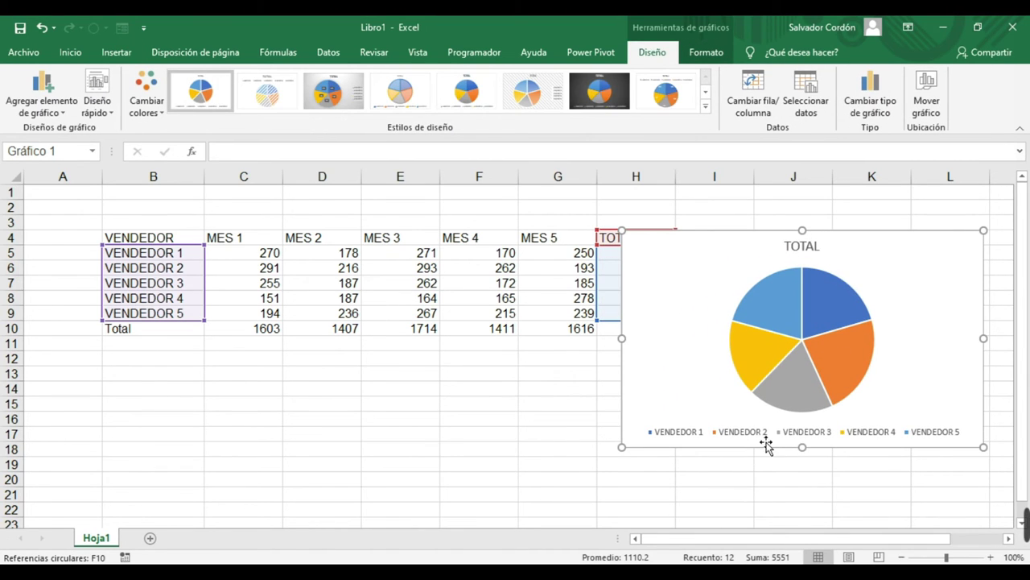
{"action": "left_click_drag", "start_coordinate": [982, 340], "coordinate": [890, 338]}
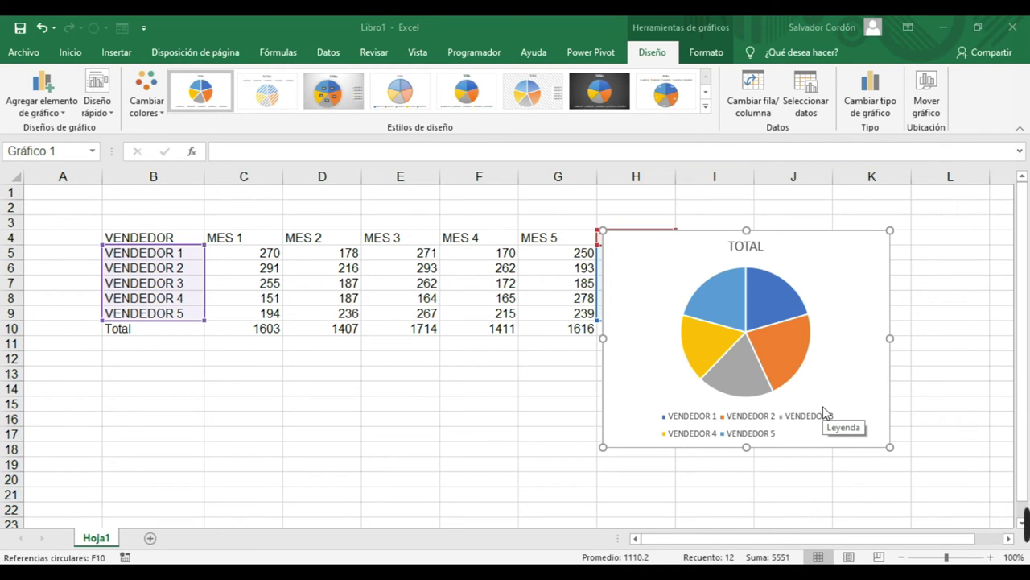
{"action": "left_click", "coordinate": [812, 241]}
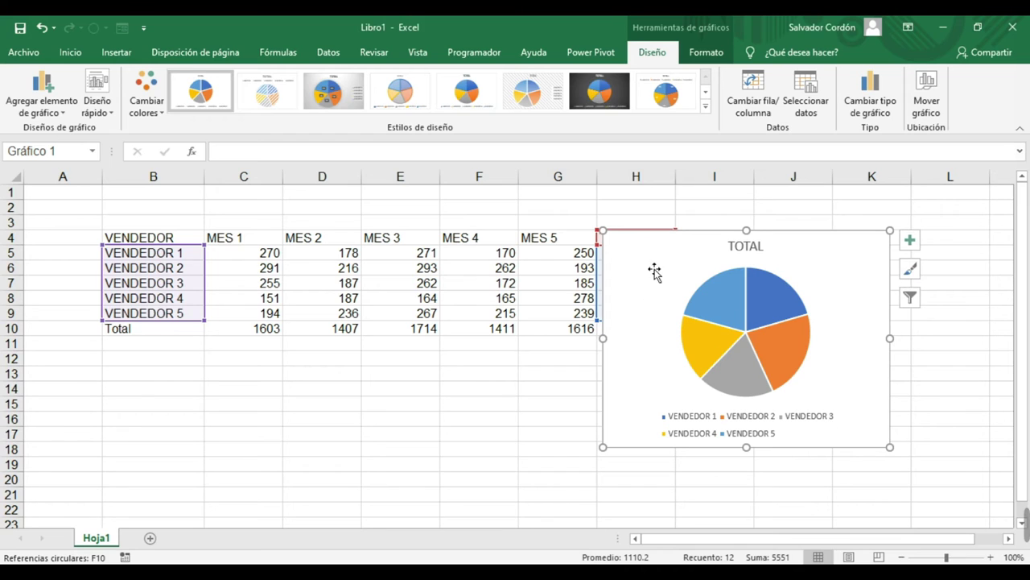
{"action": "left_click_drag", "start_coordinate": [821, 261], "coordinate": [460, 252]}
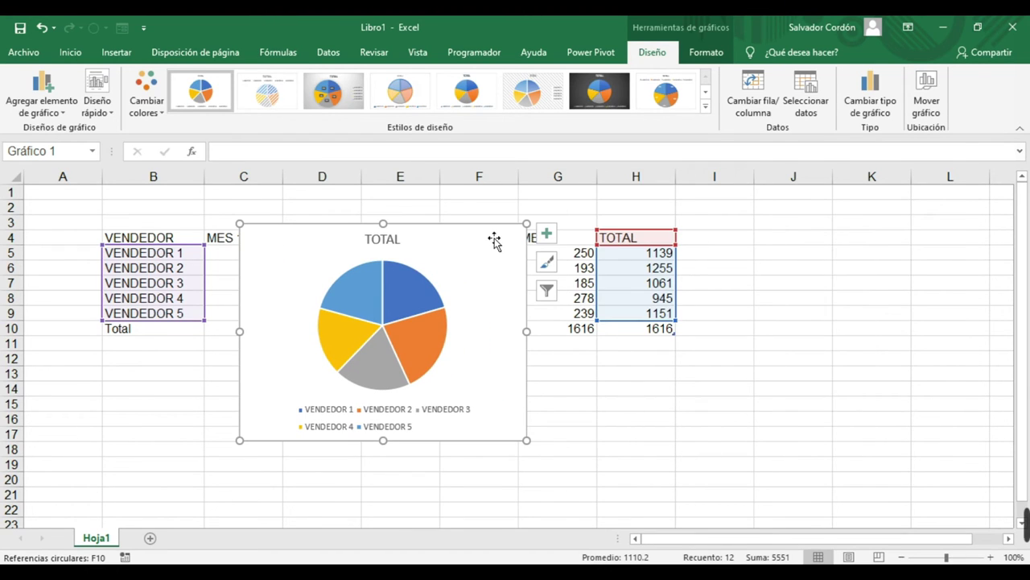
{"action": "left_click_drag", "start_coordinate": [437, 239], "coordinate": [490, 258]}
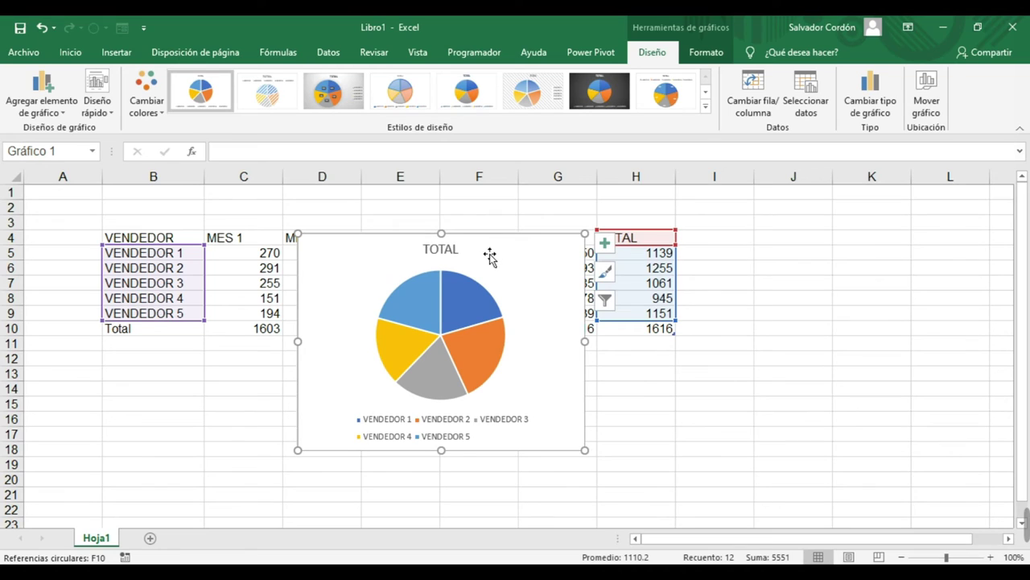
Step: Switch the pie chart's title and legend off and back on, with the legend placed to the right of the pie
{"action": "left_click", "coordinate": [603, 246]}
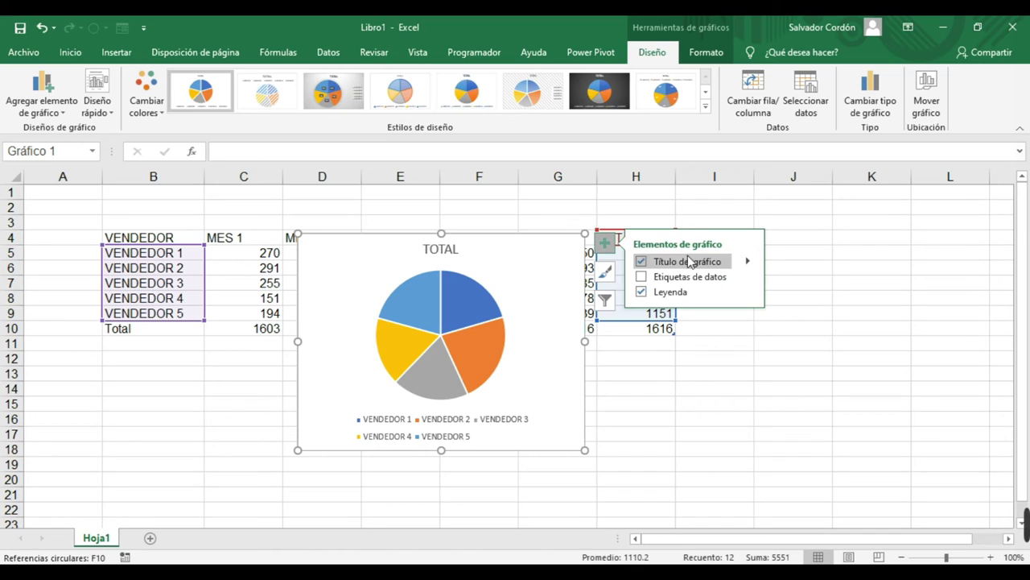
{"action": "left_click", "coordinate": [642, 277]}
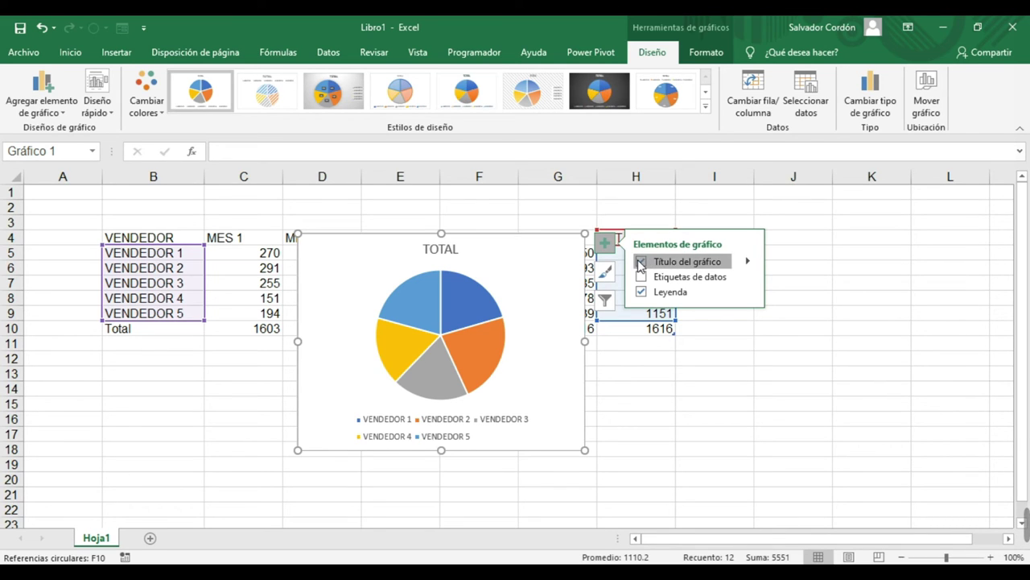
{"action": "left_click", "coordinate": [641, 262]}
{"action": "left_click", "coordinate": [641, 292]}
{"action": "left_click", "coordinate": [642, 293]}
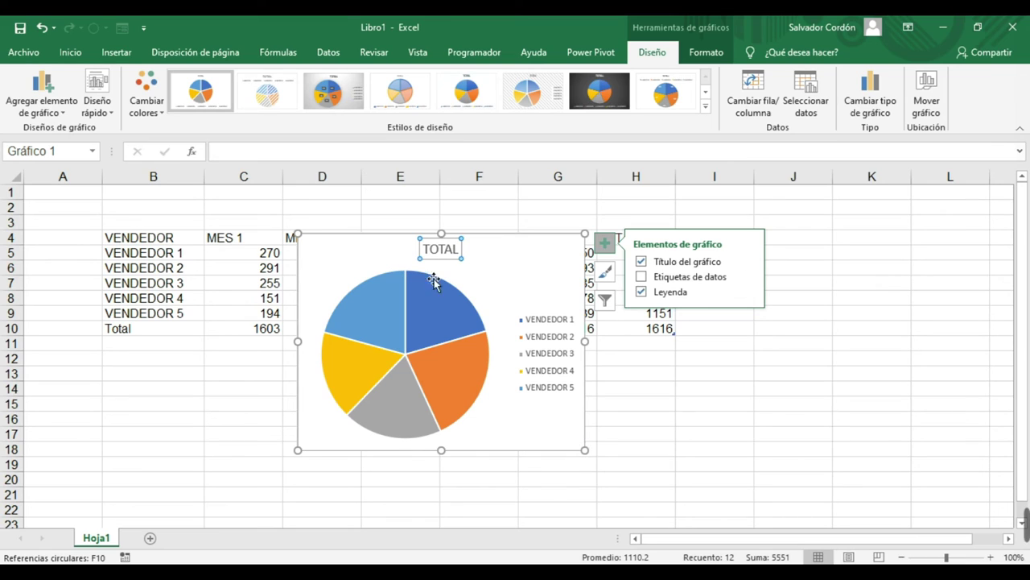
{"action": "right_click", "coordinate": [342, 255]}
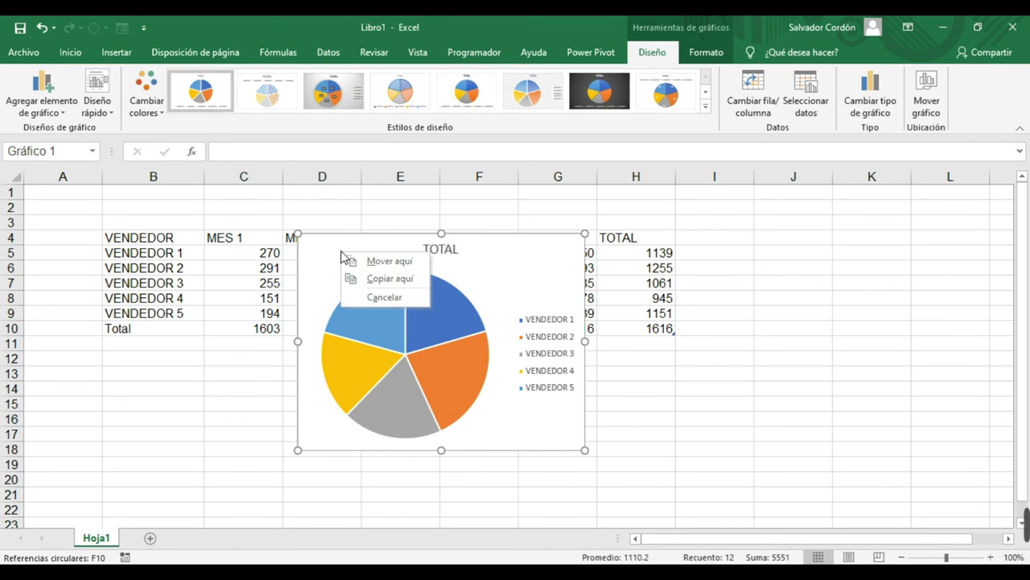
{"action": "left_click", "coordinate": [313, 253]}
{"action": "right_click", "coordinate": [320, 255]}
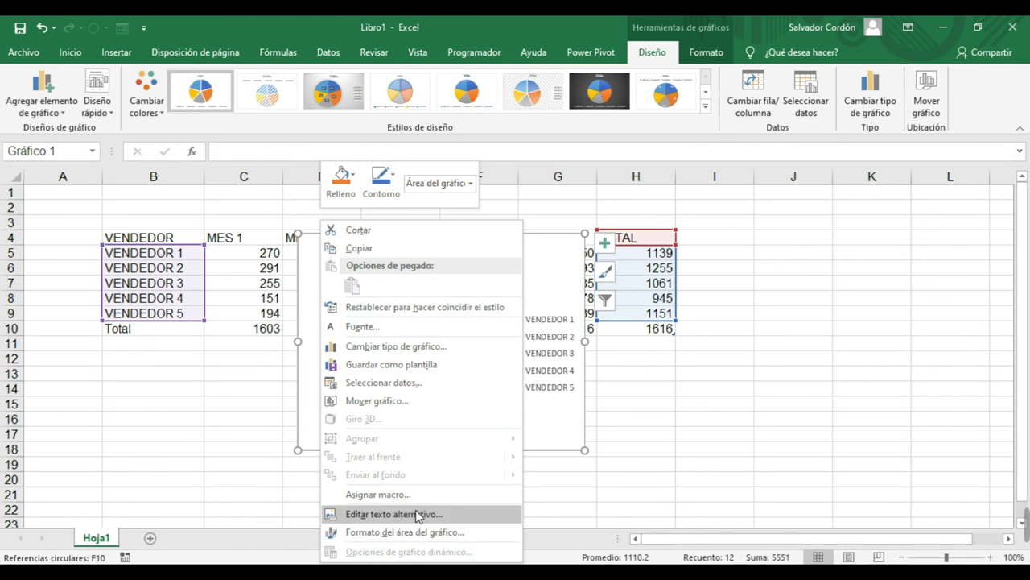
{"action": "left_click", "coordinate": [552, 282]}
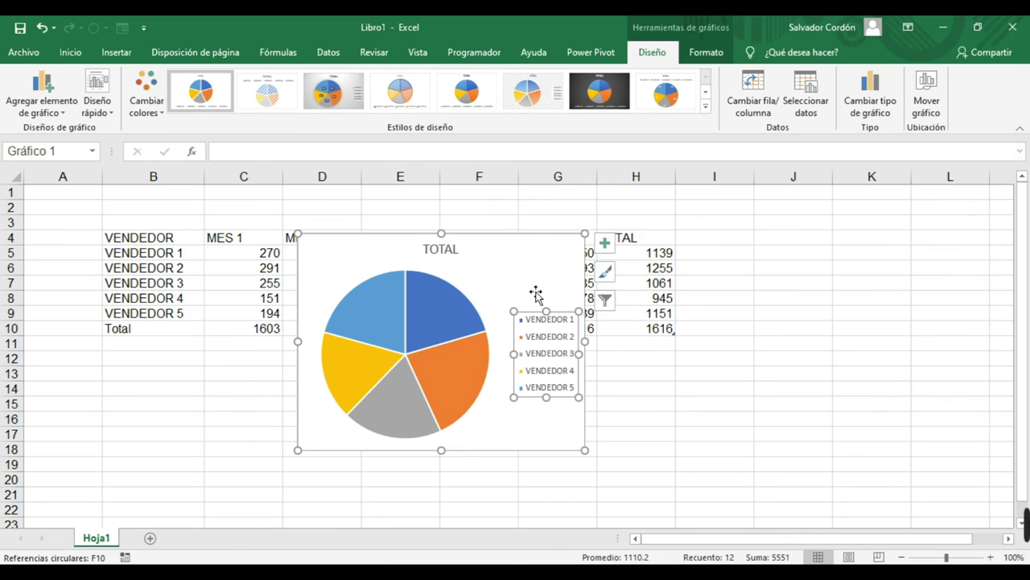
{"action": "right_click", "coordinate": [533, 269]}
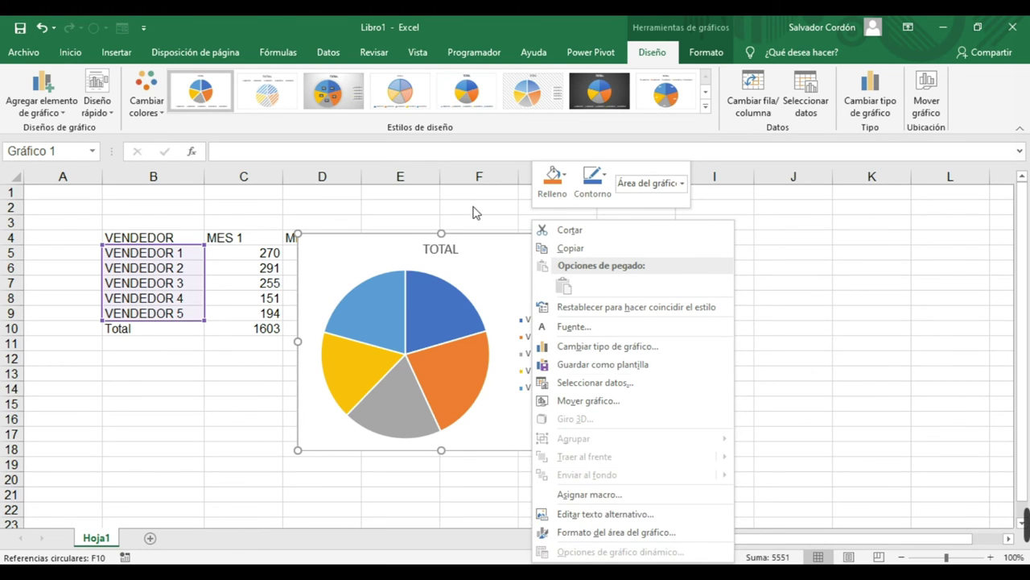
Step: Move the pie chart off the data to the empty area just right of the TOTAL column
{"action": "left_click", "coordinate": [471, 269]}
{"action": "left_click_drag", "start_coordinate": [471, 269], "coordinate": [889, 261]}
{"action": "mouse_move", "coordinate": [852, 317]}
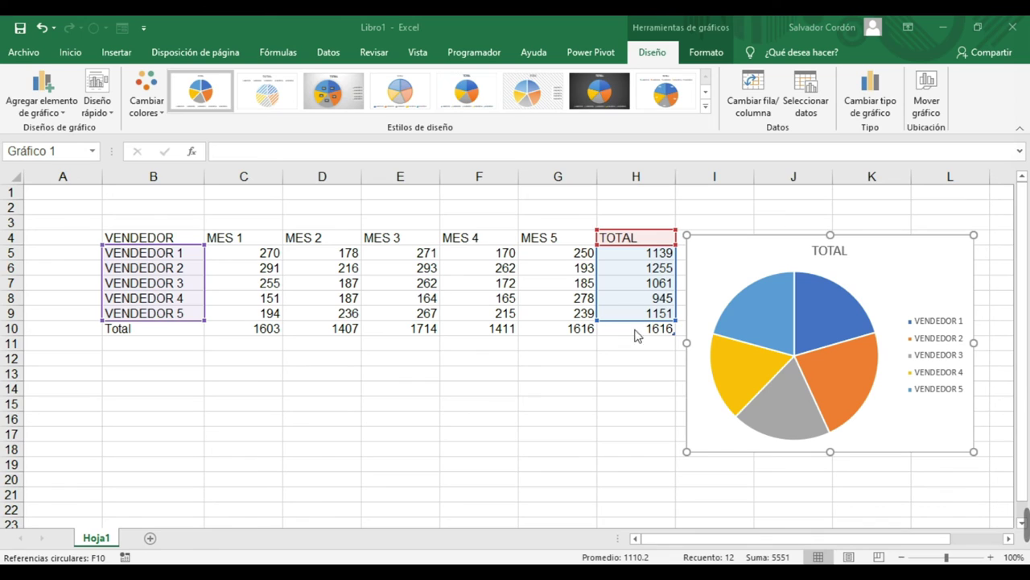
Step: Select the VENDEDOR and MES 1 data in B4:C9 and open the column and bar chart types for it
{"action": "left_click", "coordinate": [115, 51]}
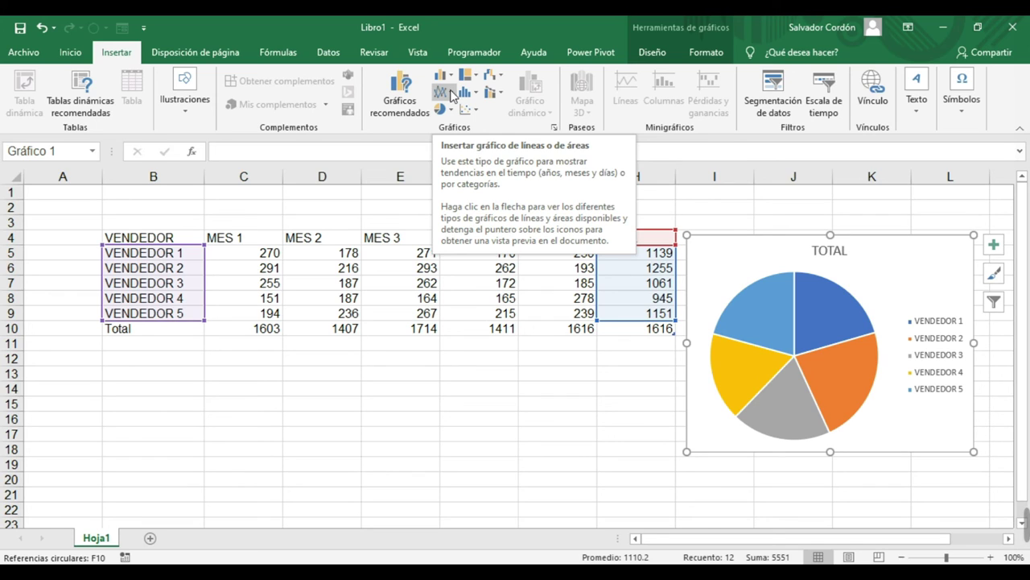
{"action": "left_click_drag", "start_coordinate": [479, 267], "coordinate": [475, 282]}
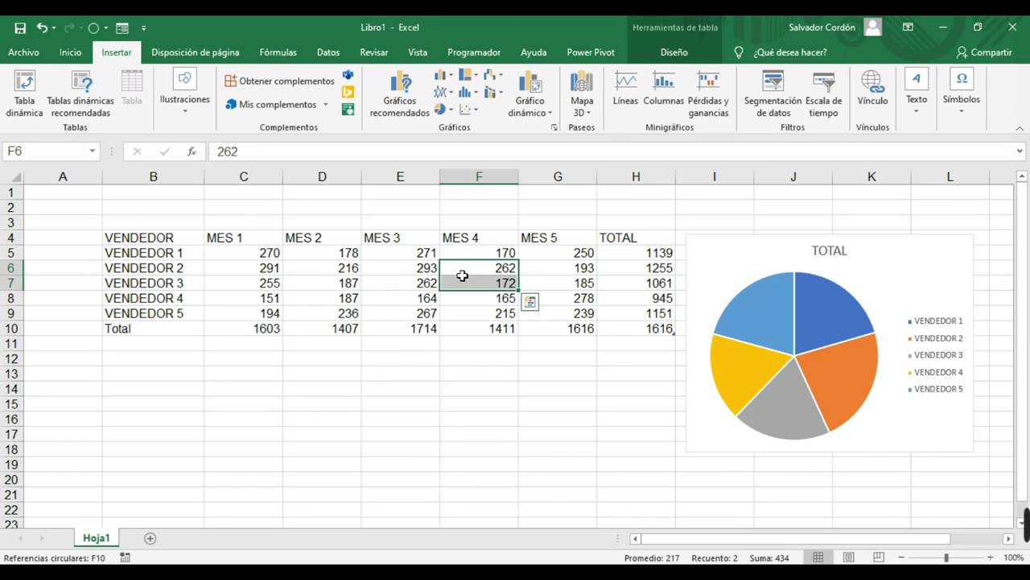
{"action": "left_click", "coordinate": [210, 329]}
{"action": "left_click_drag", "start_coordinate": [170, 239], "coordinate": [174, 314]}
{"action": "left_click_drag", "start_coordinate": [245, 235], "coordinate": [241, 313]}
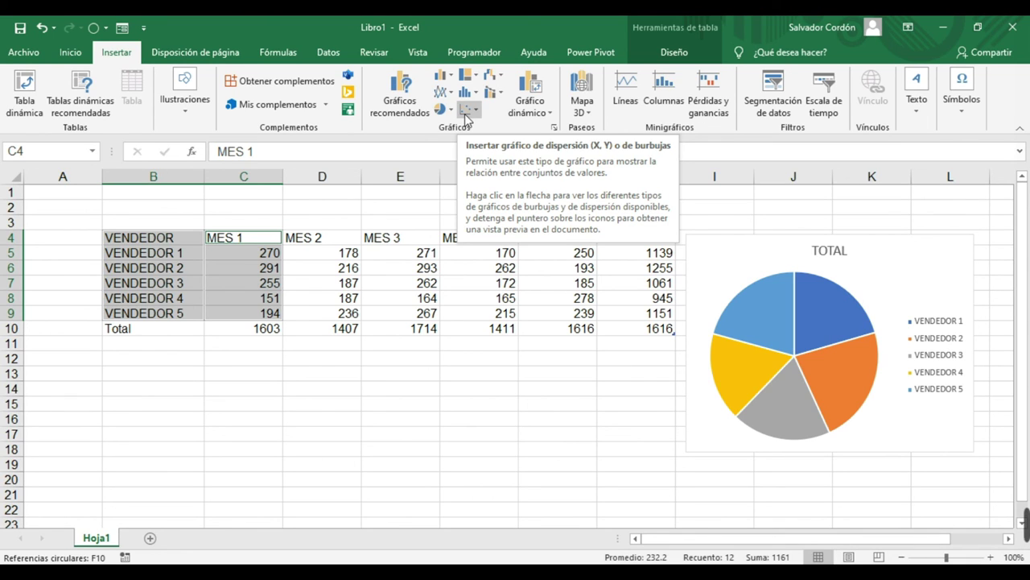
{"action": "left_click", "coordinate": [448, 78]}
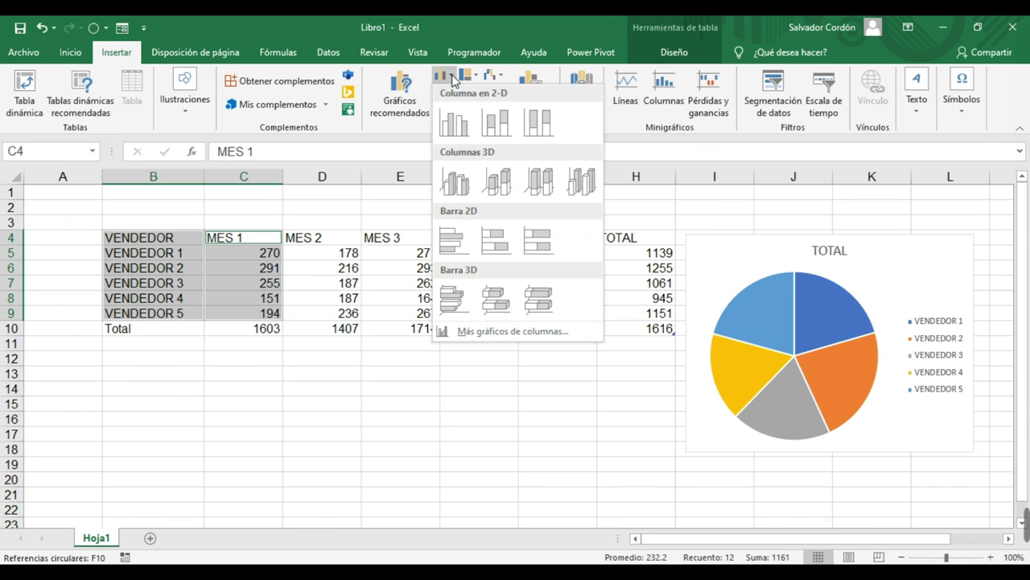